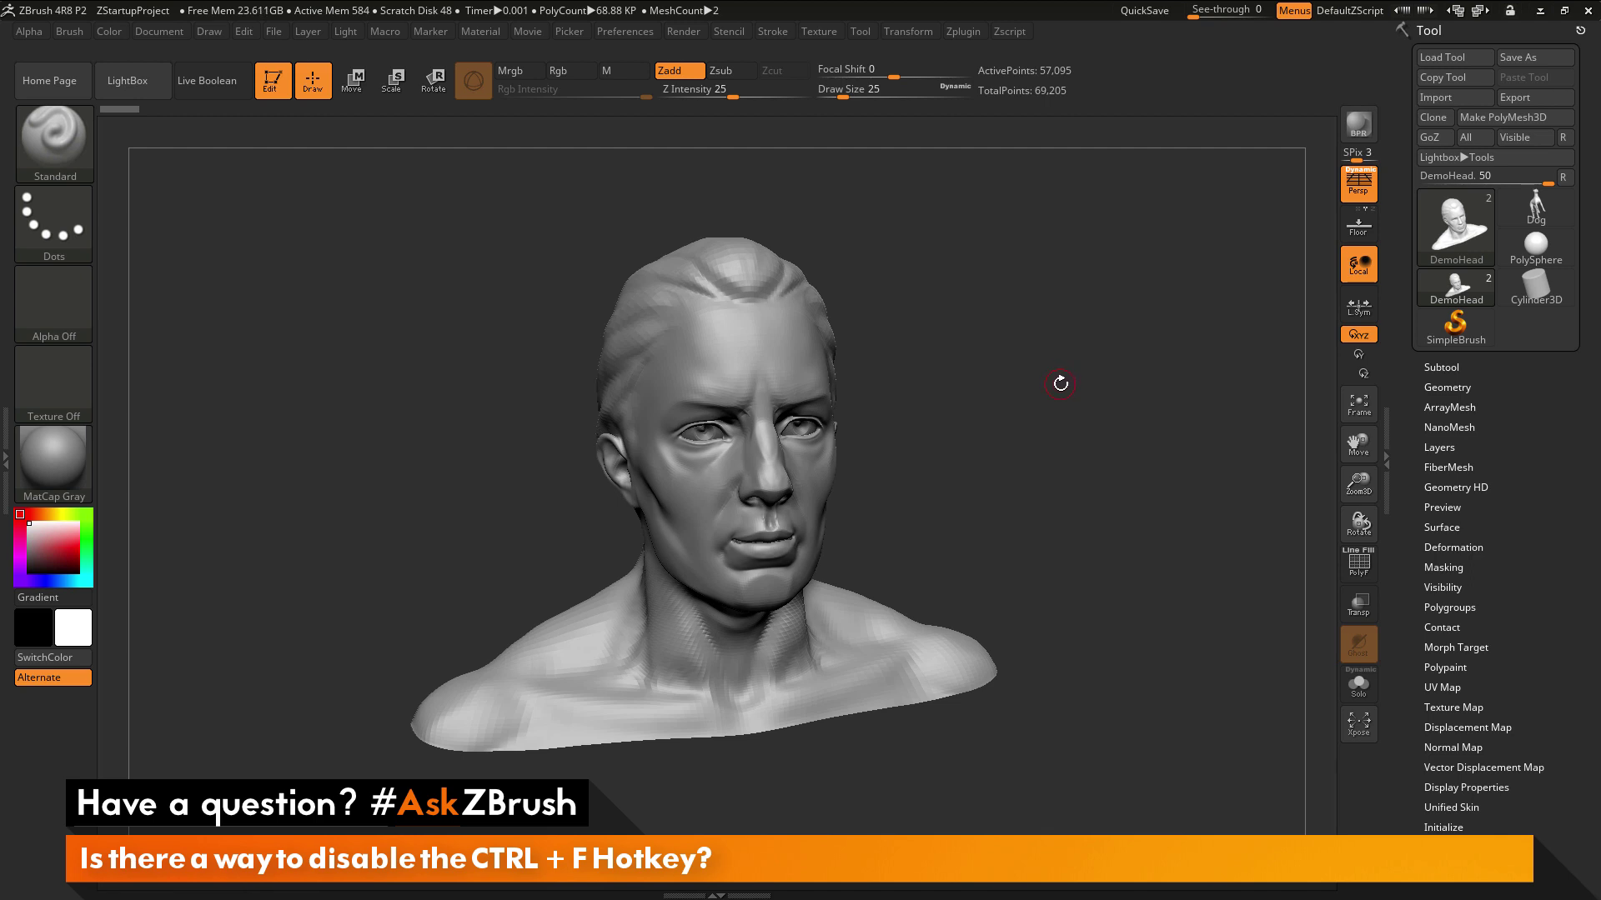
Step: Fill the document layer with the default Fill hotkey while the DemoHead bust is on the canvas
left_click_drag(1059, 386, 1082, 442)
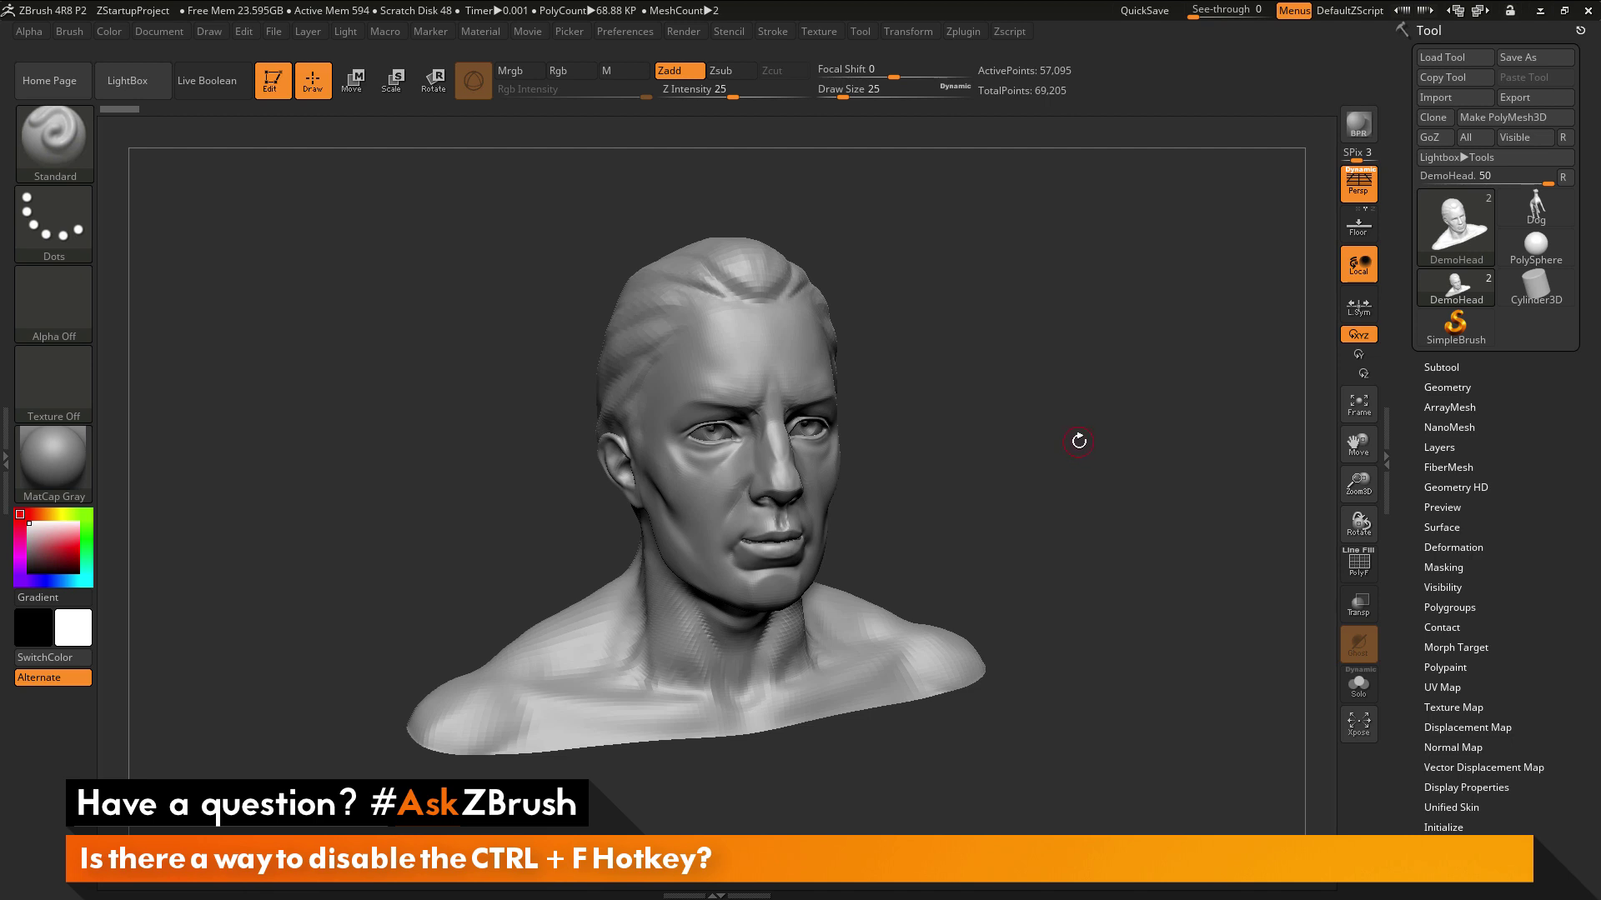
left_click_drag(1004, 349, 917, 407)
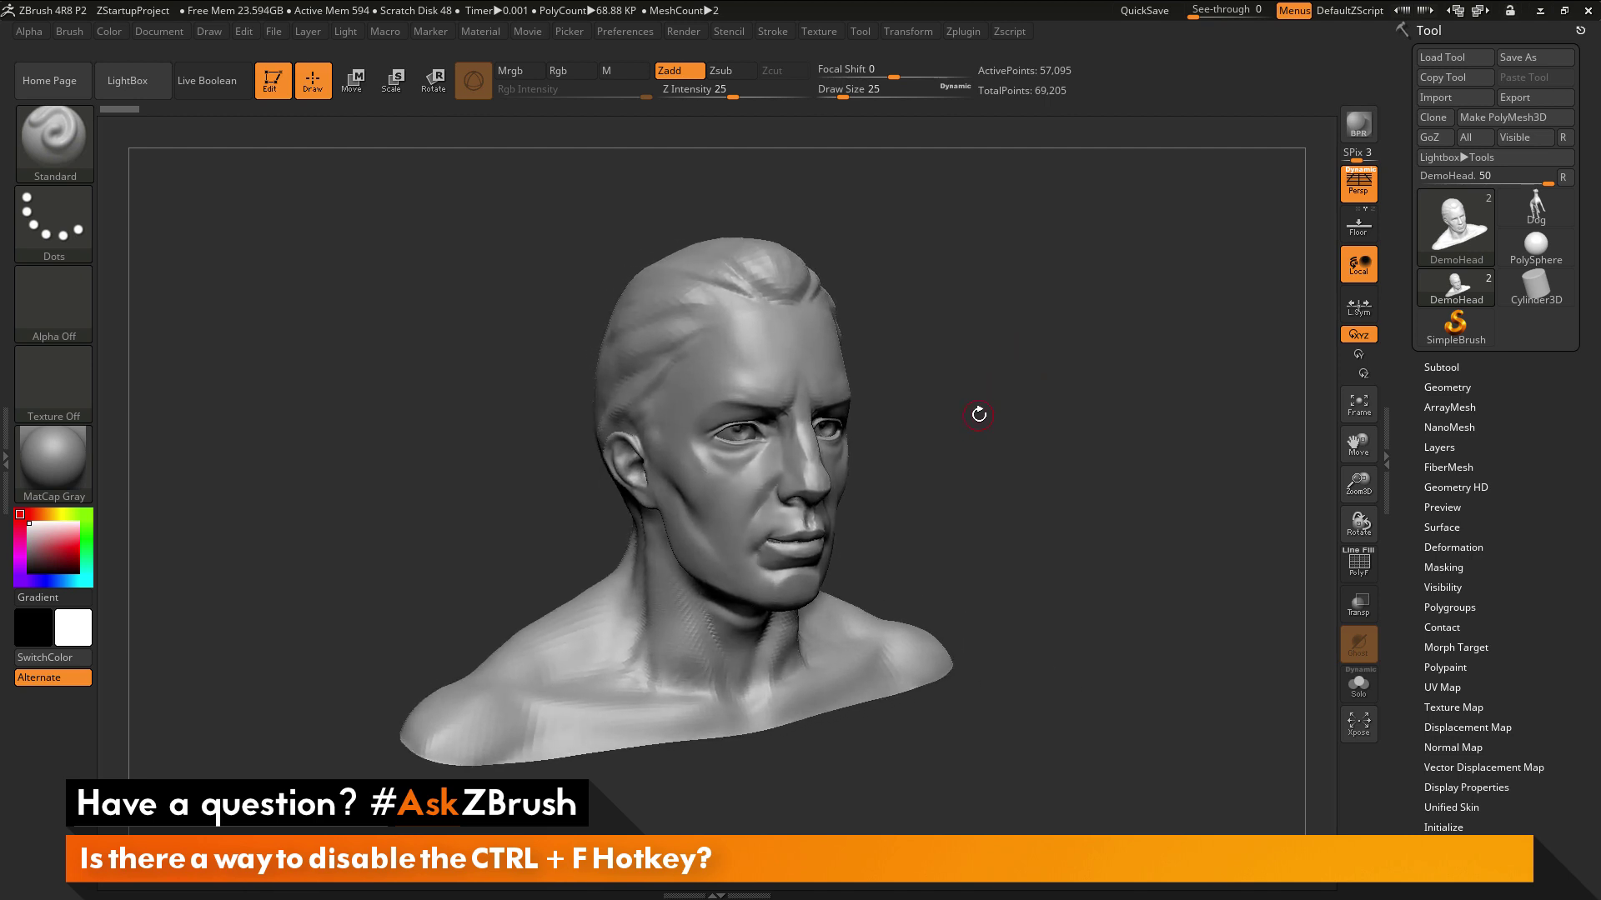
key("ctrl")
key("ctrl+f")
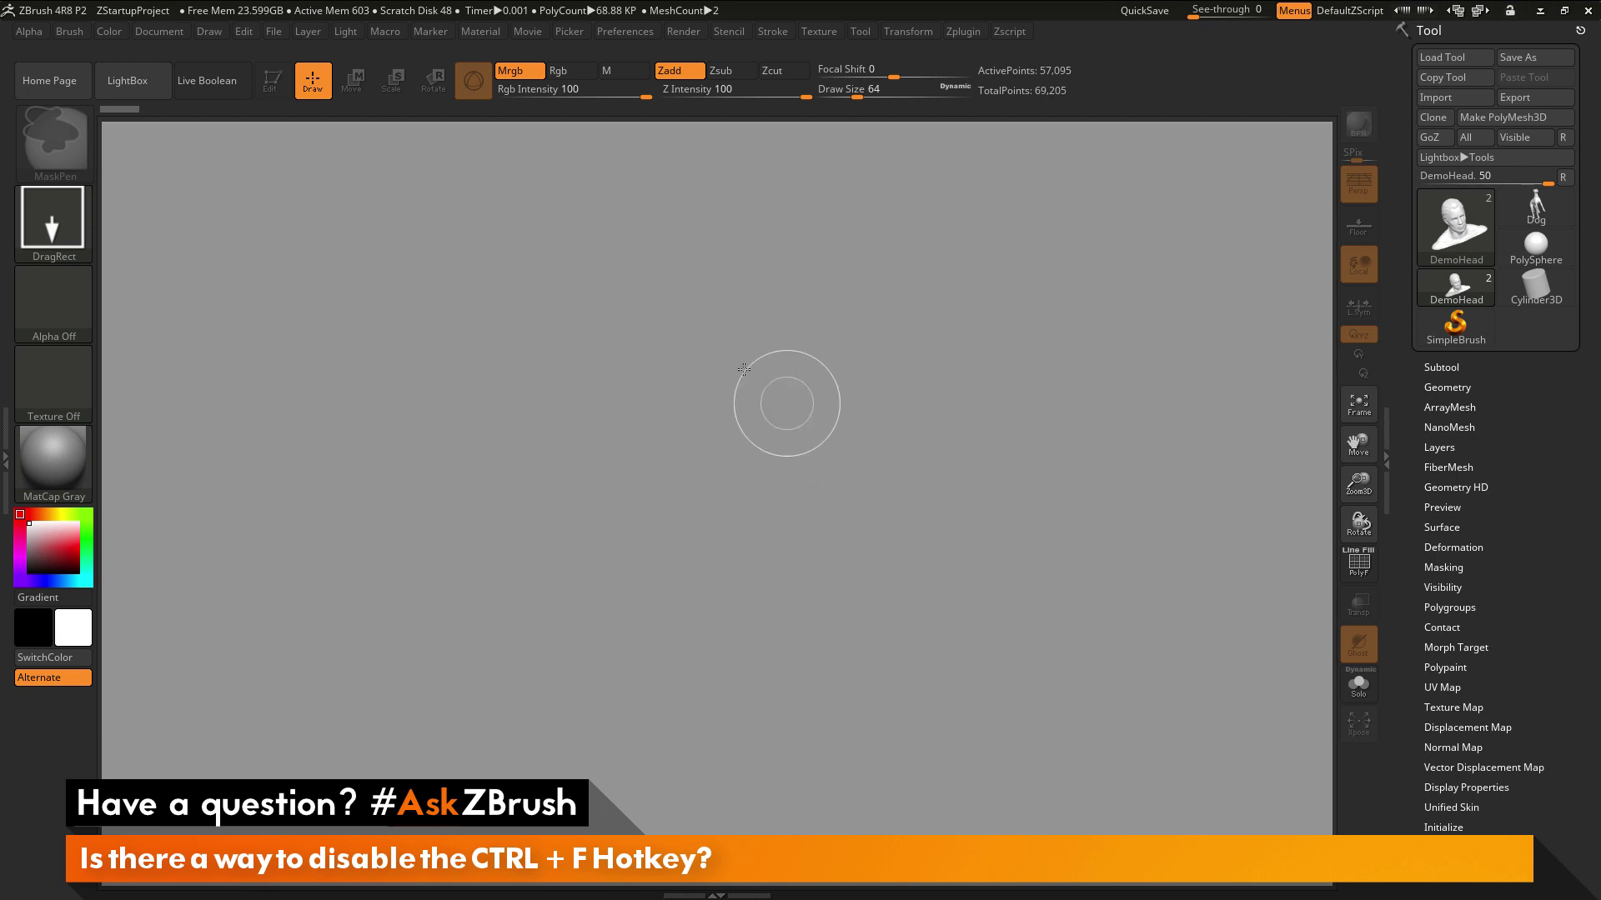
Step: Clear the filled document layer, redraw the DemoHead bust on the canvas and put it into Edit mode
left_click(307, 30)
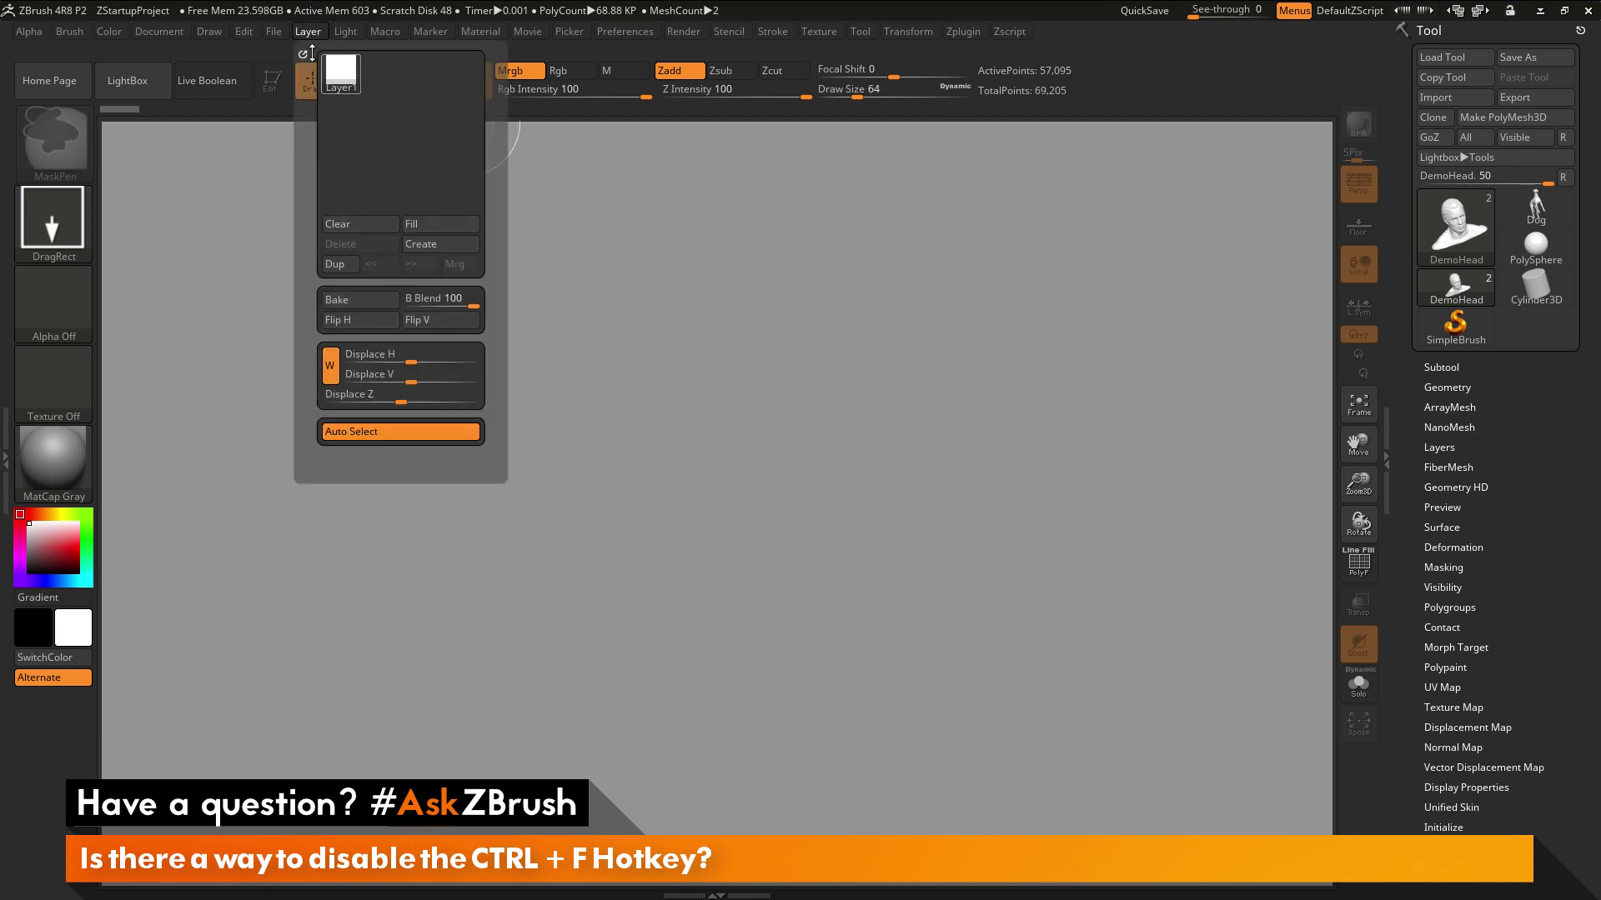
left_click(376, 225)
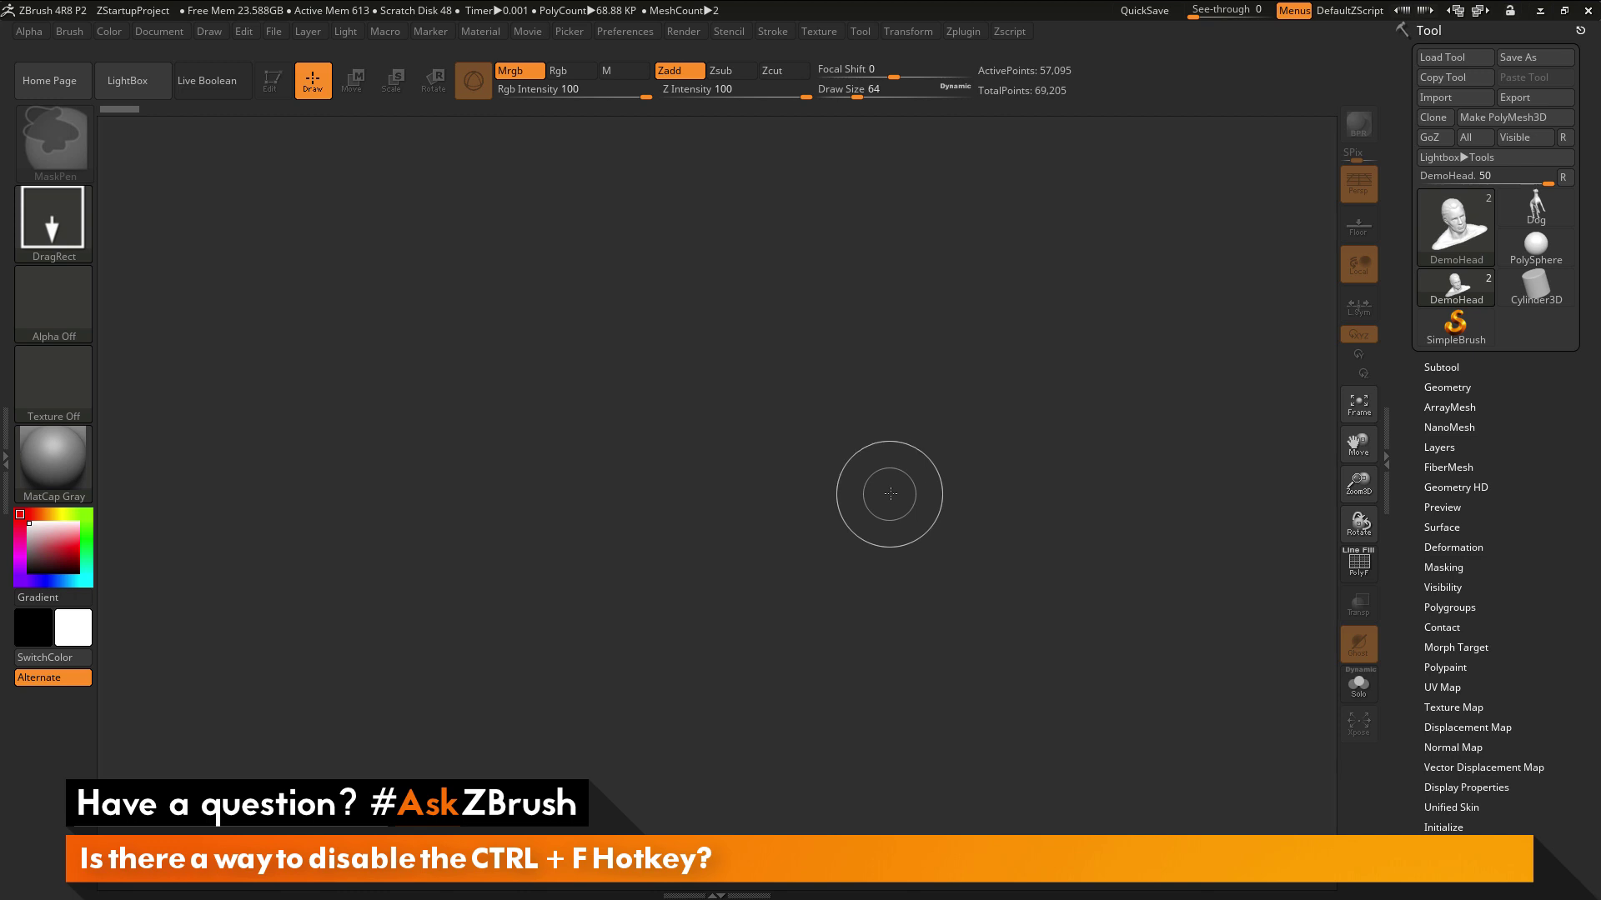
left_click_drag(702, 442, 684, 762)
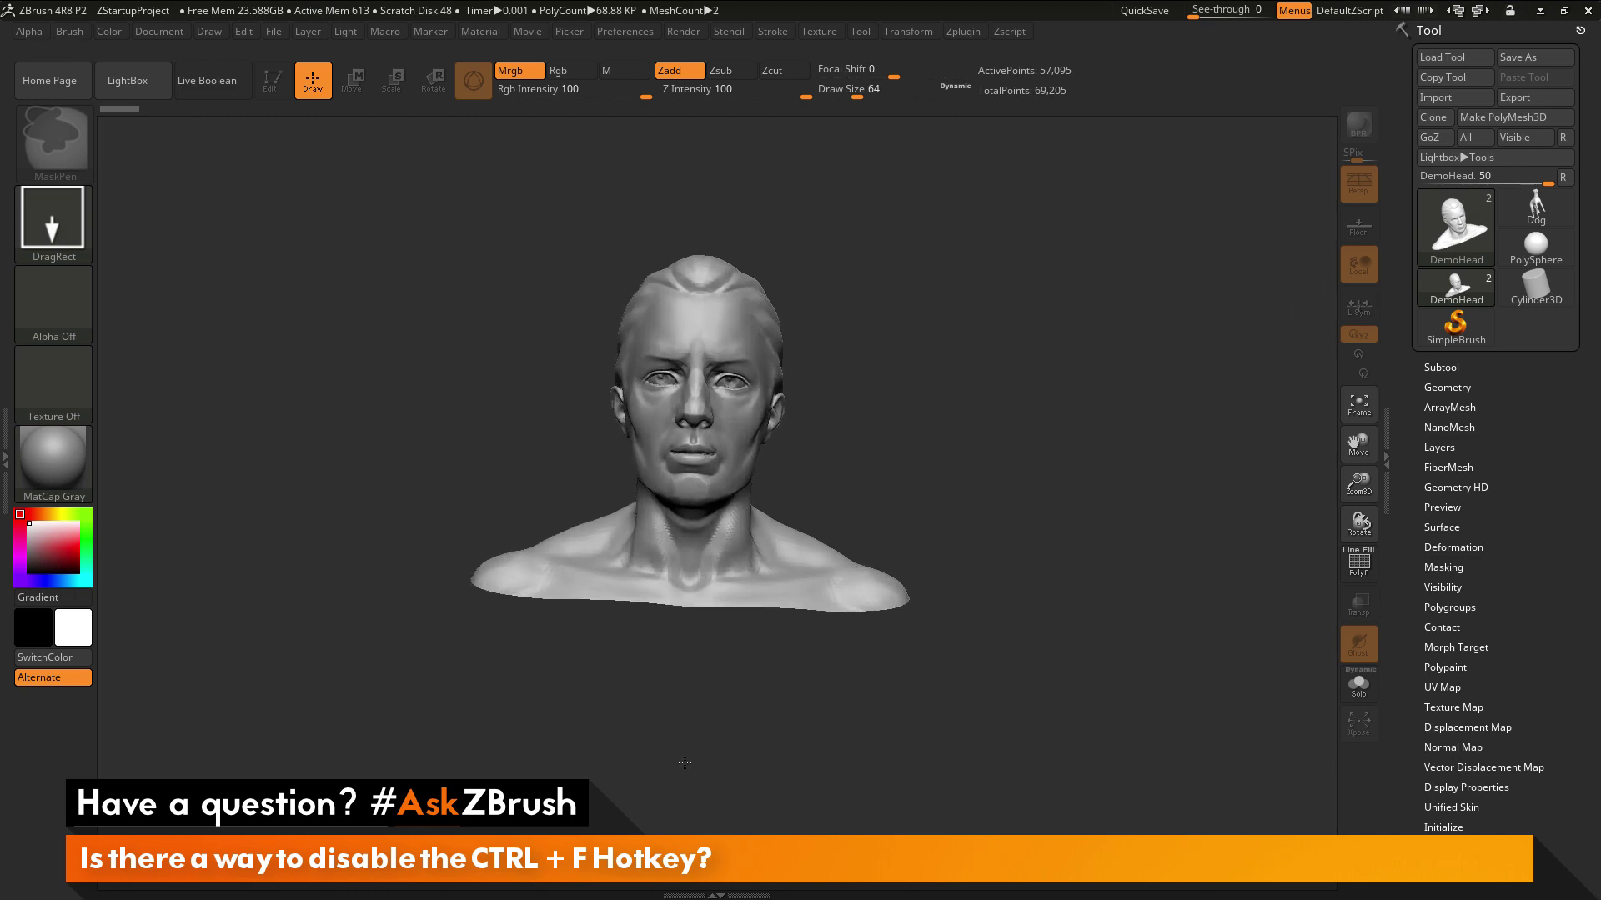
key("t")
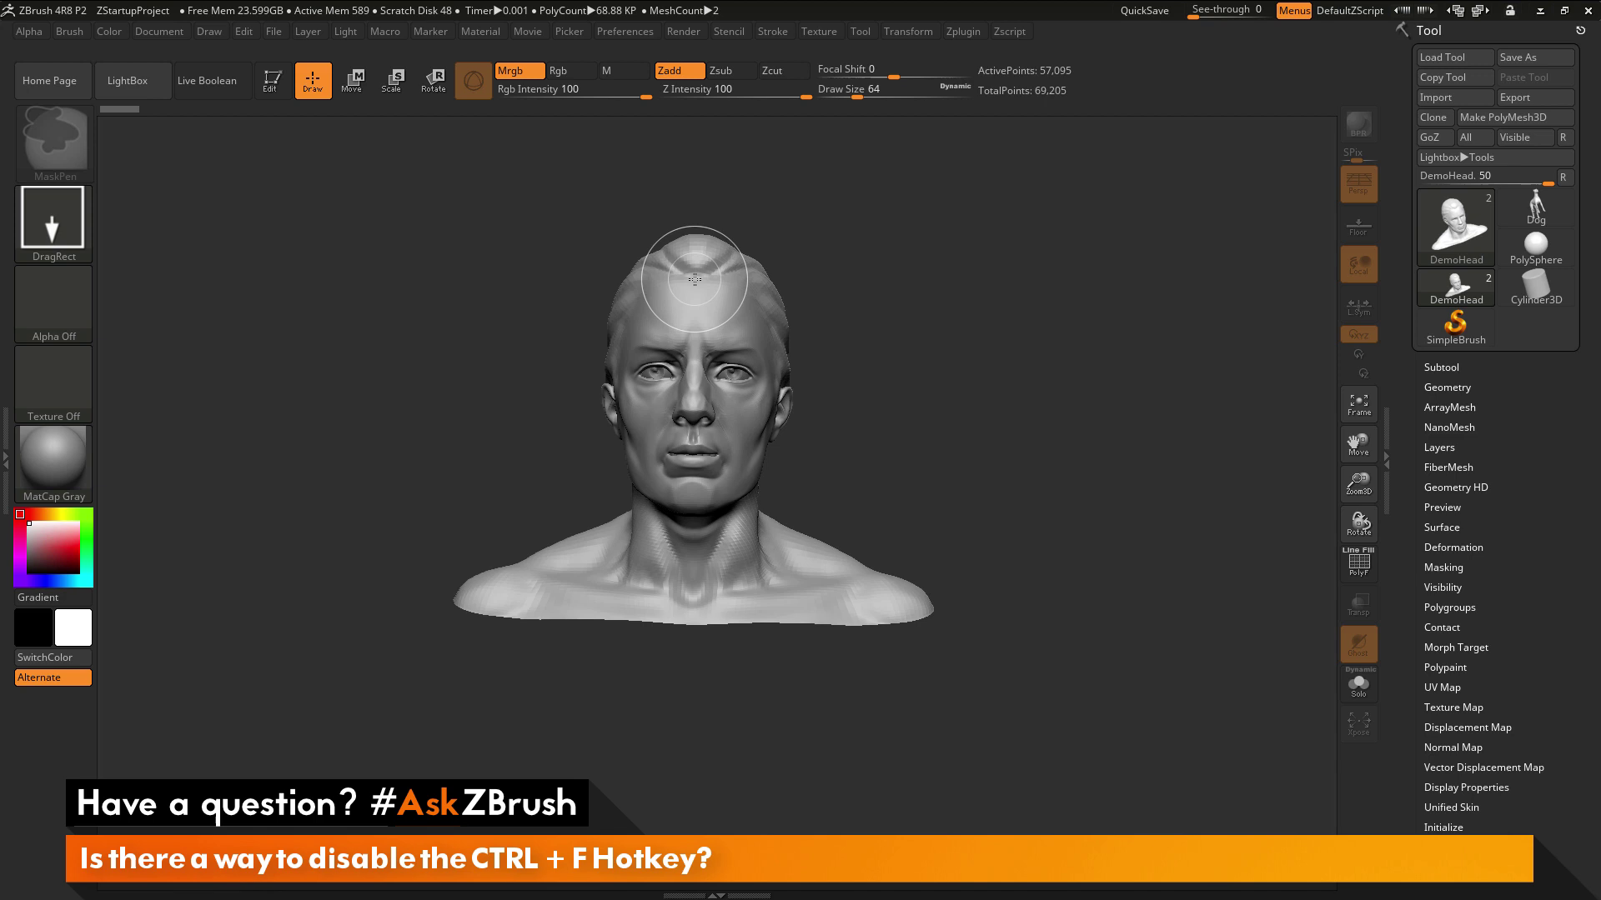
left_click(269, 80)
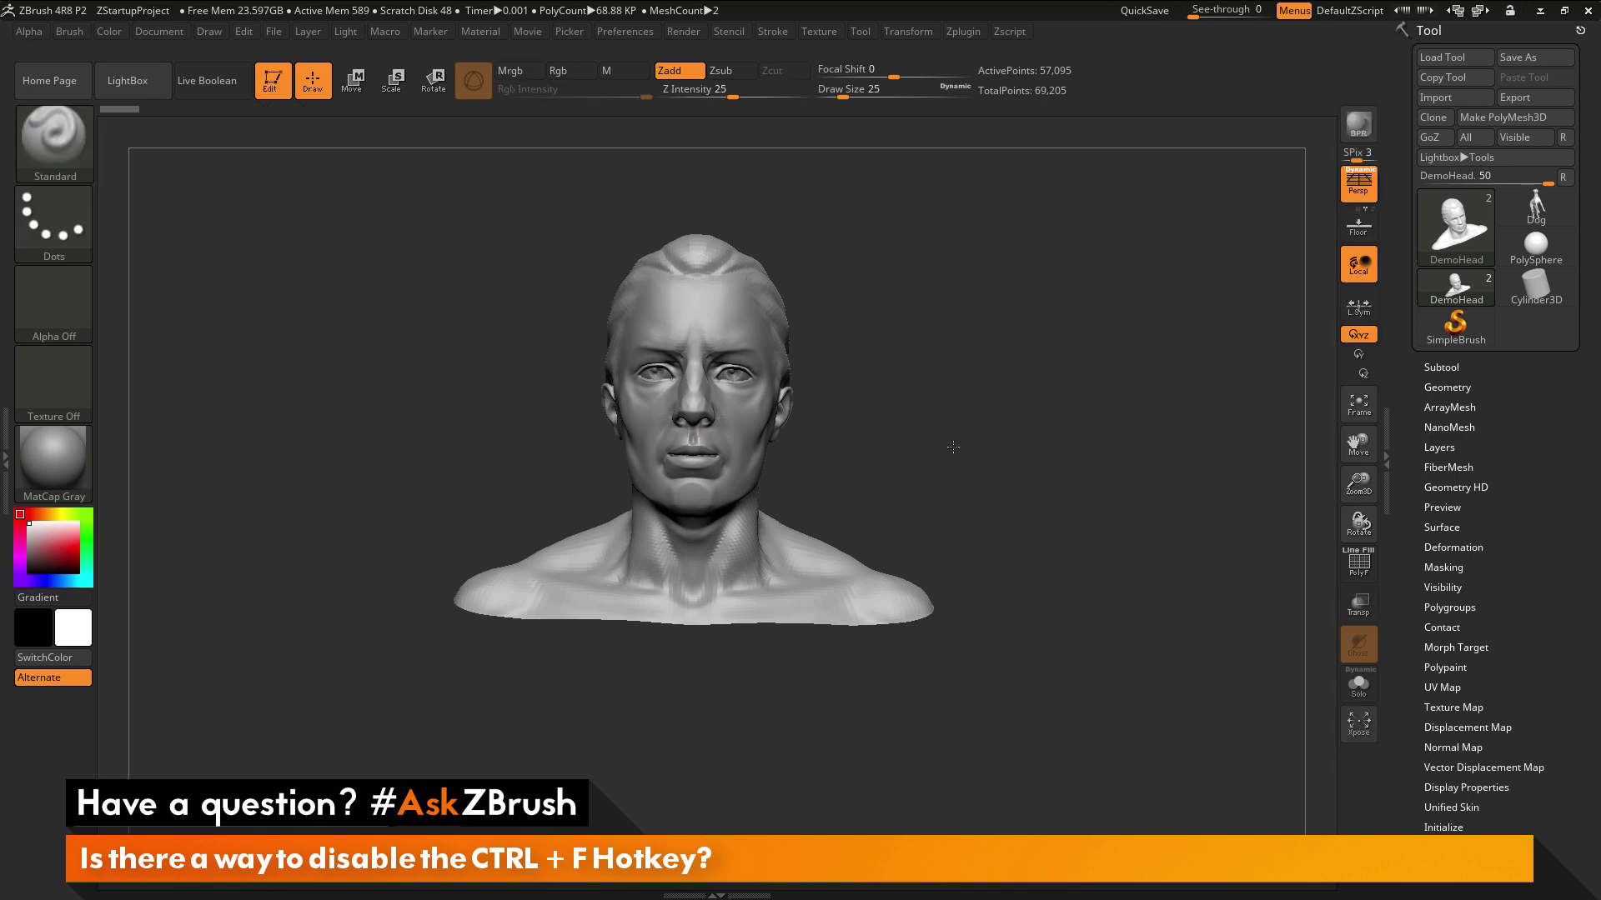
left_click_drag(953, 447, 967, 430)
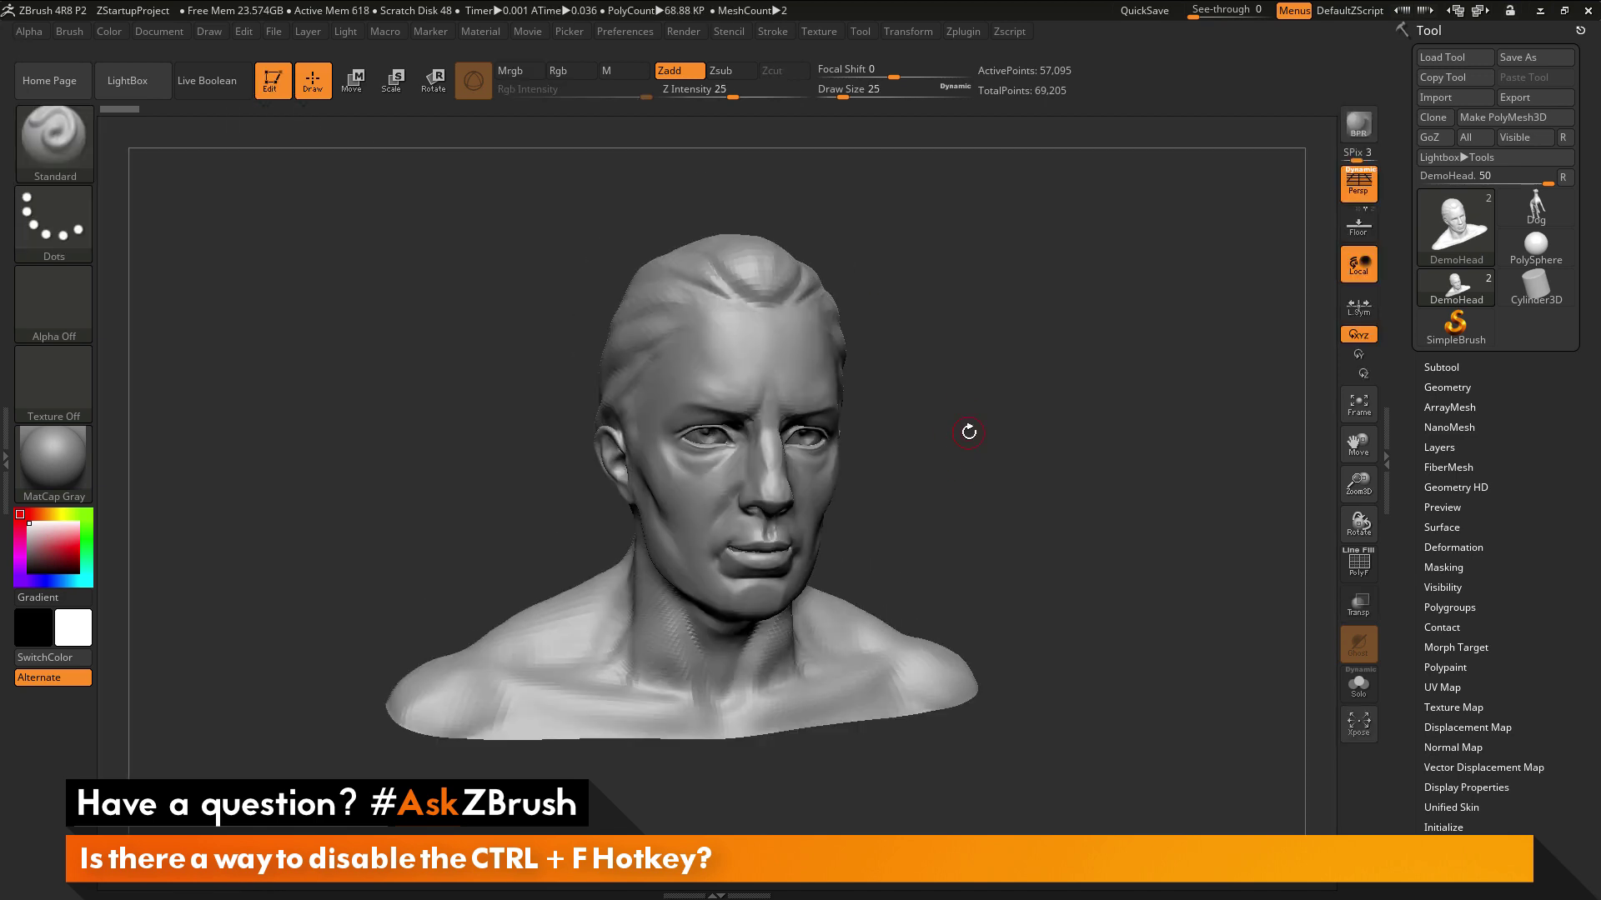
Step: Assign the Ctrl+F hotkey to the Rotate On All Axis option in place of the layer fill
left_click(1364, 374)
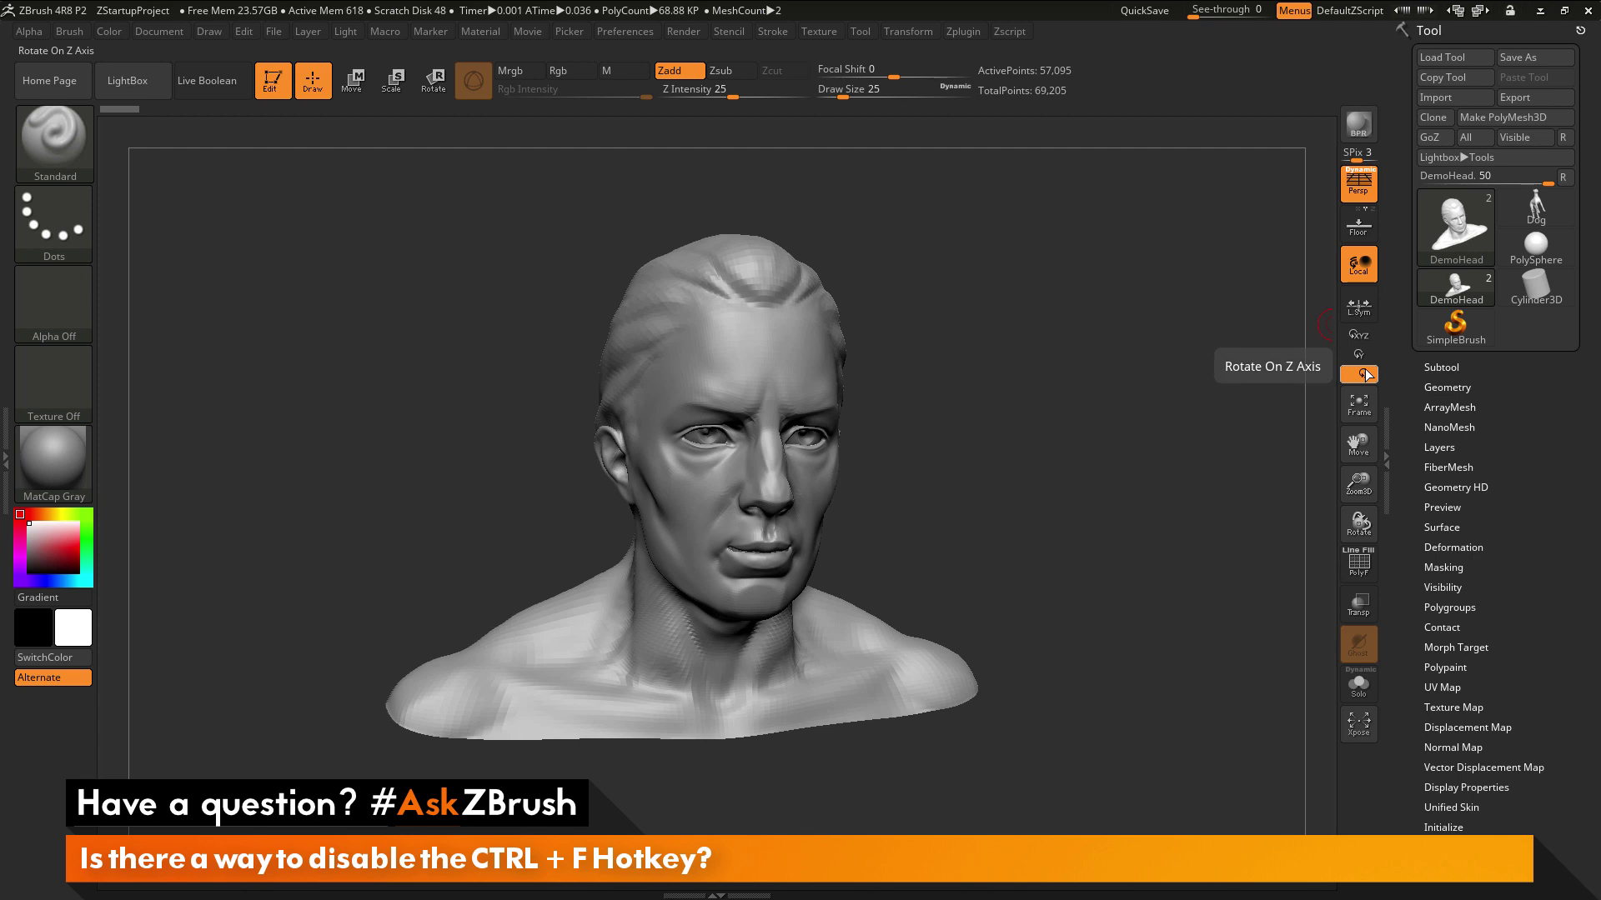
left_click(1361, 336)
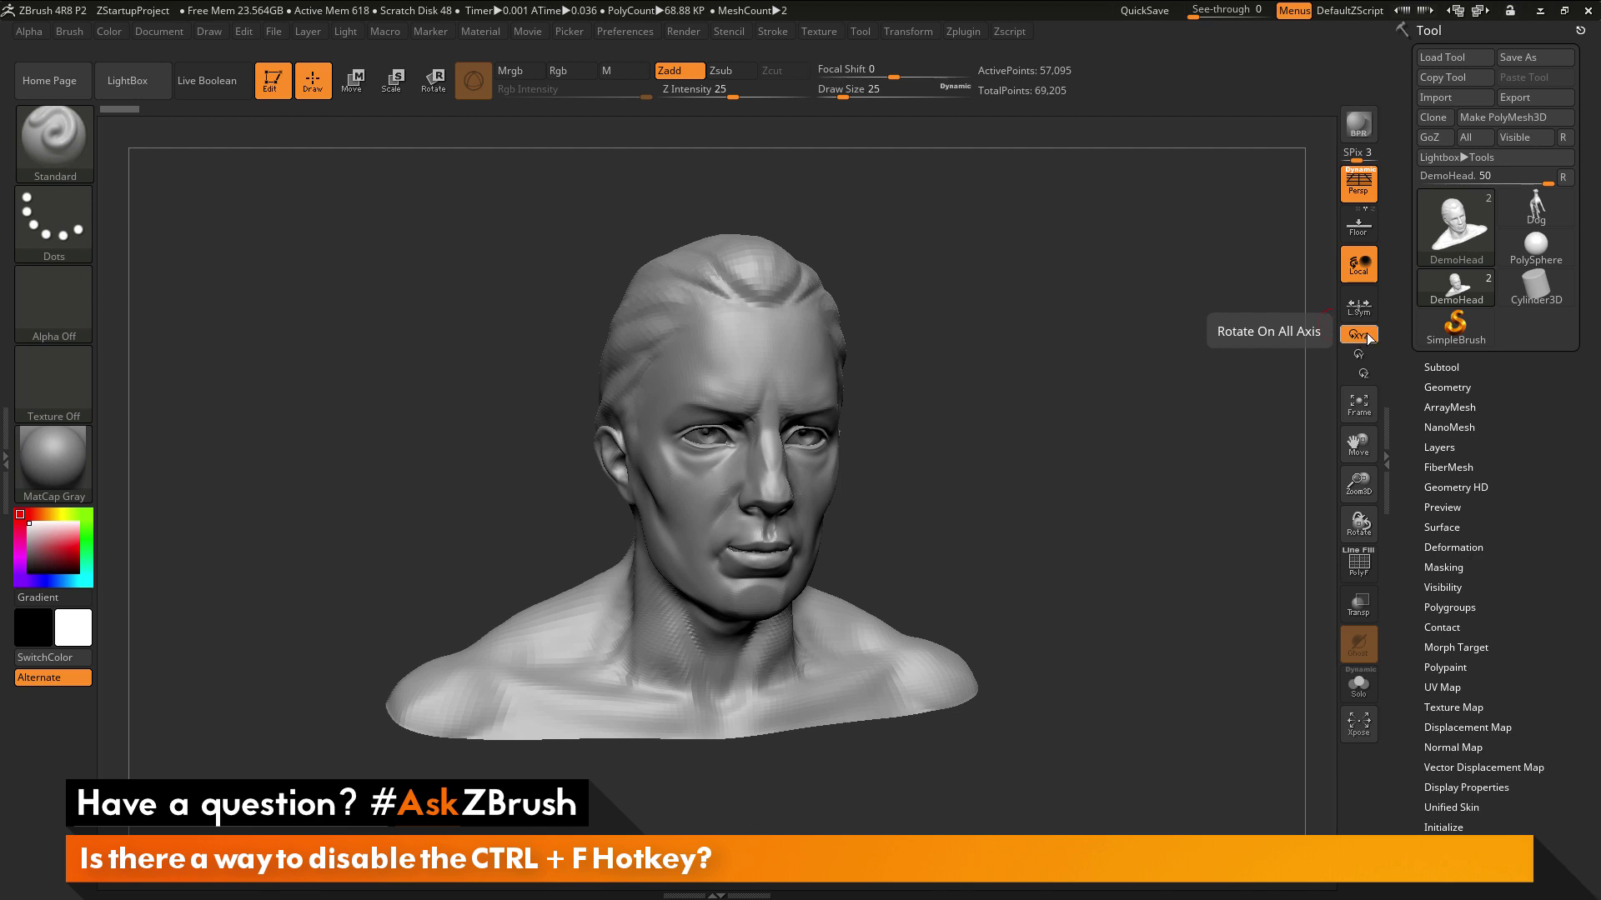
key("ctrl")
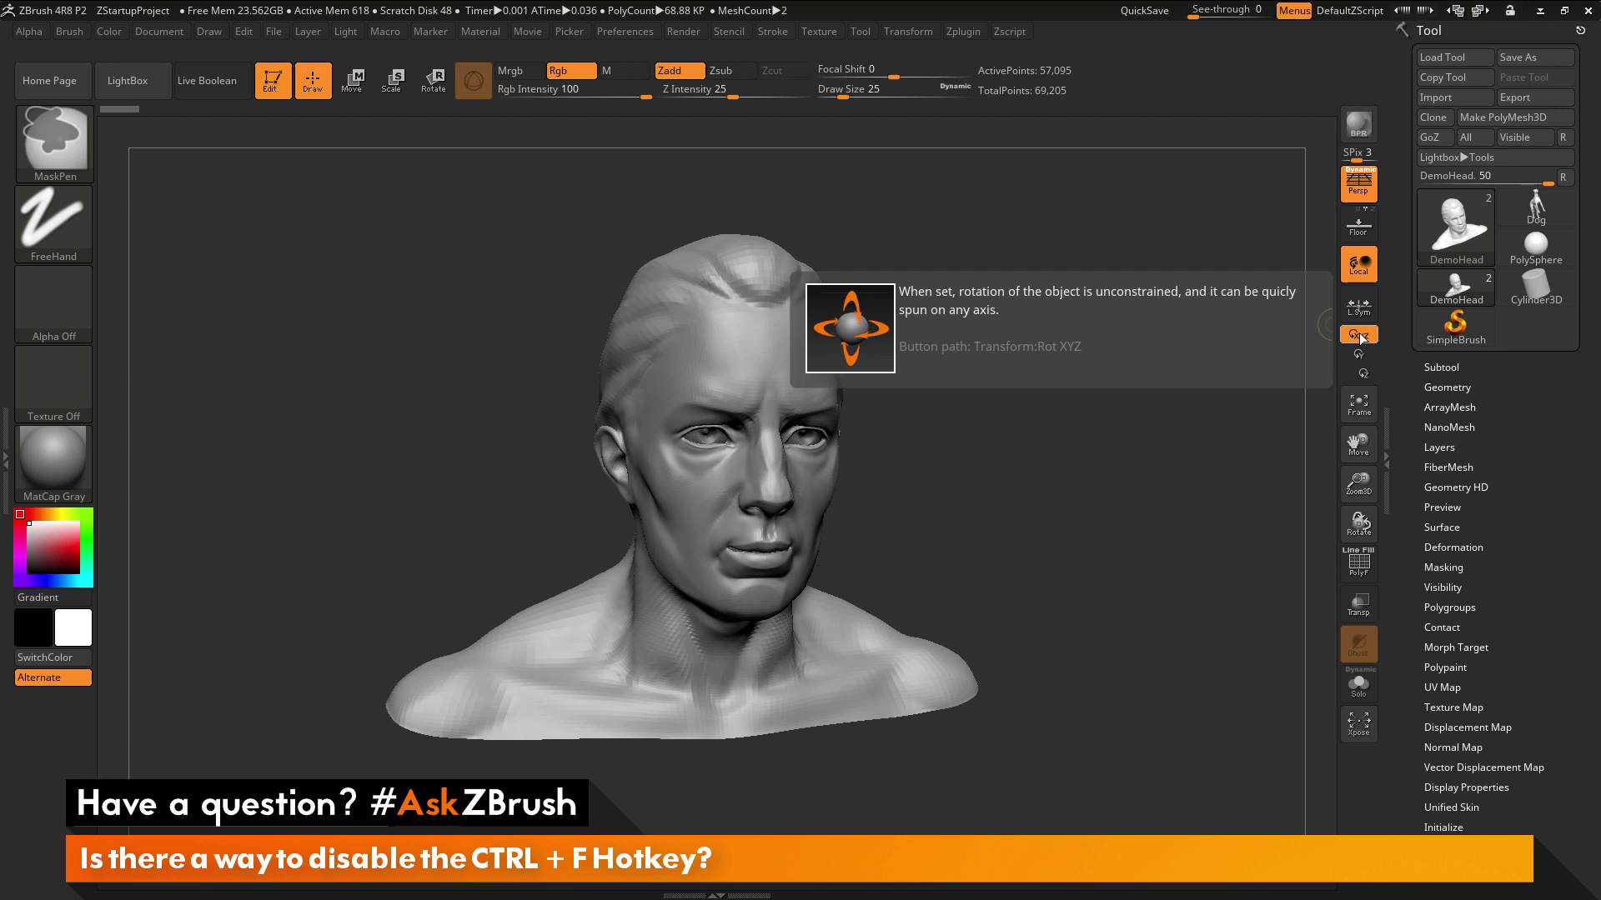
left_click(1362, 335, "ctrl+alt")
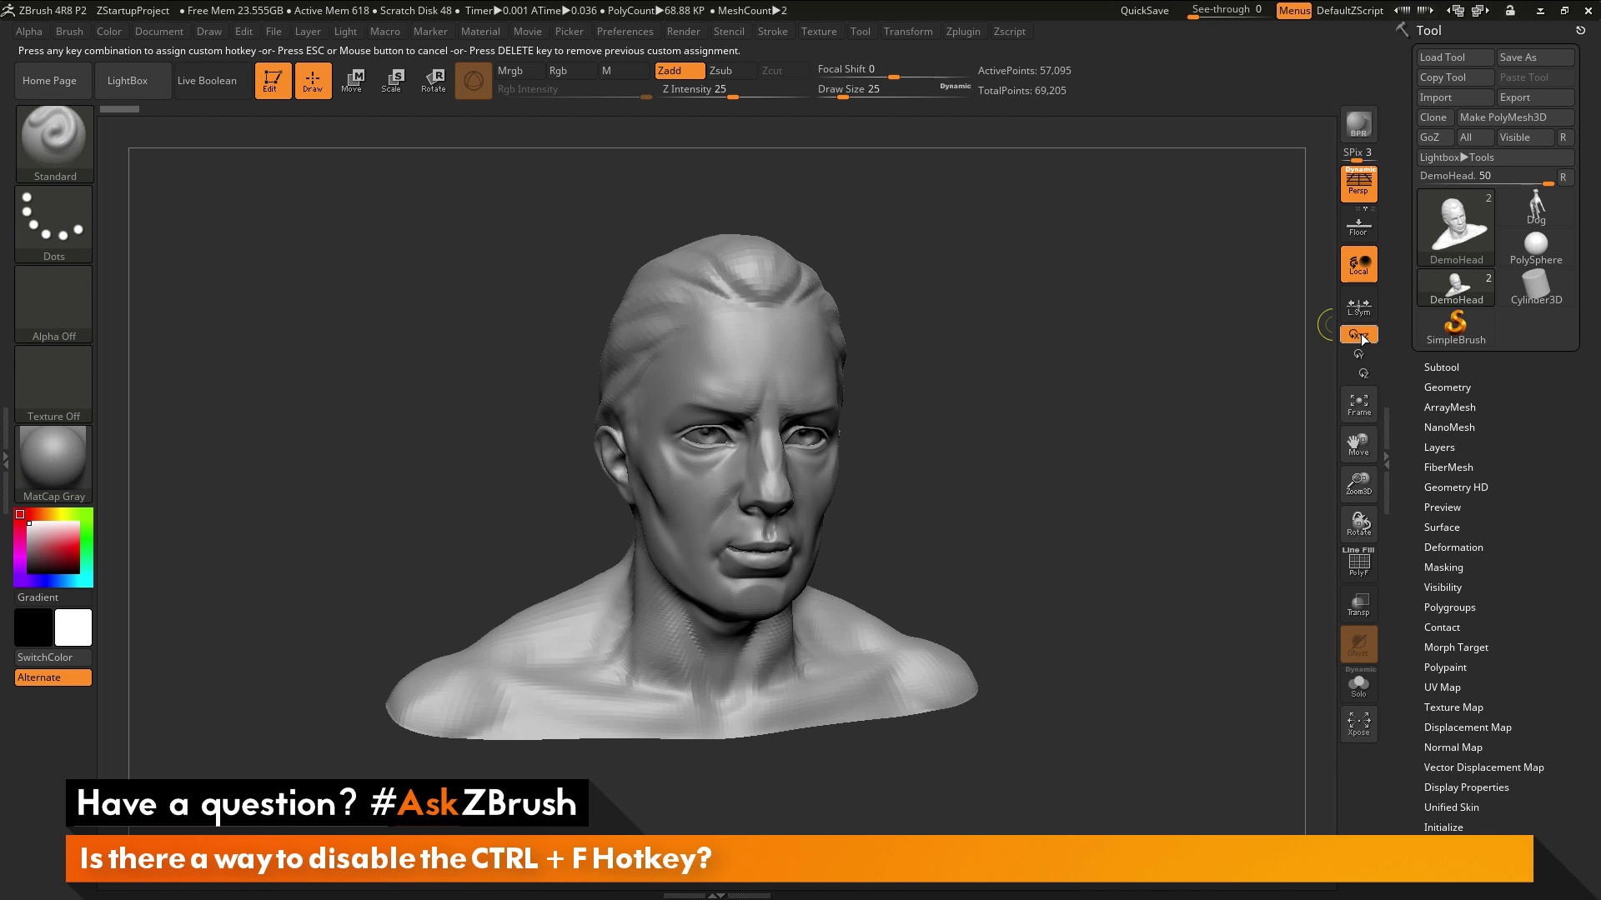
key("ctrl")
key("ctrl+f")
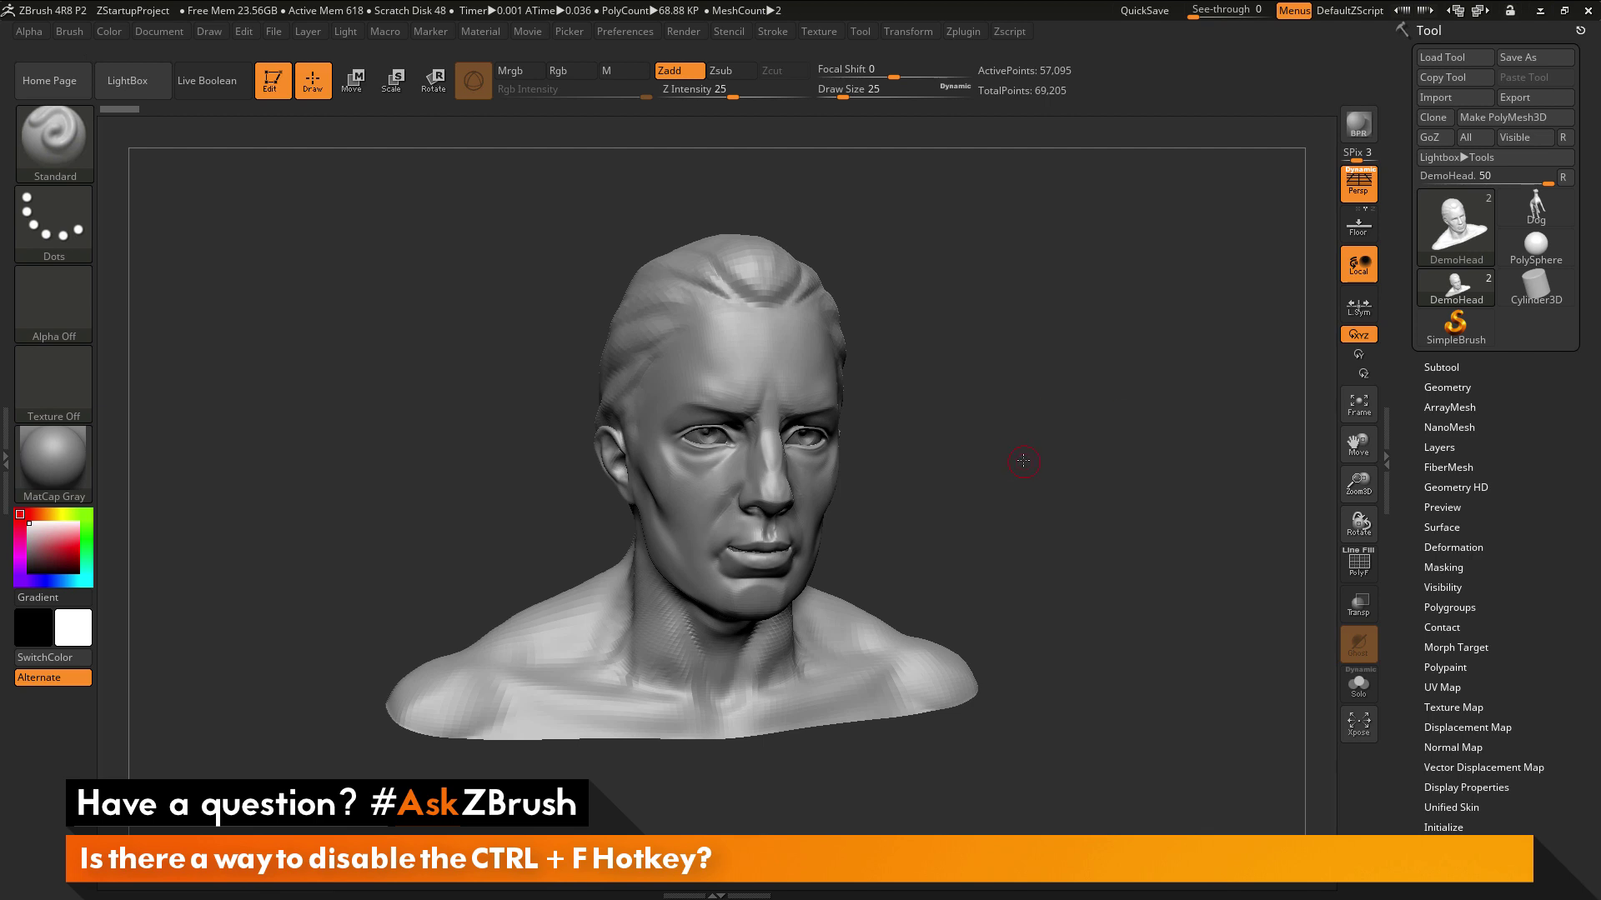
Step: Test the reassigned Ctrl+F hotkey repeatedly on the bust from different angles to check whether it still fills the layer
left_click_drag(1023, 460, 953, 483)
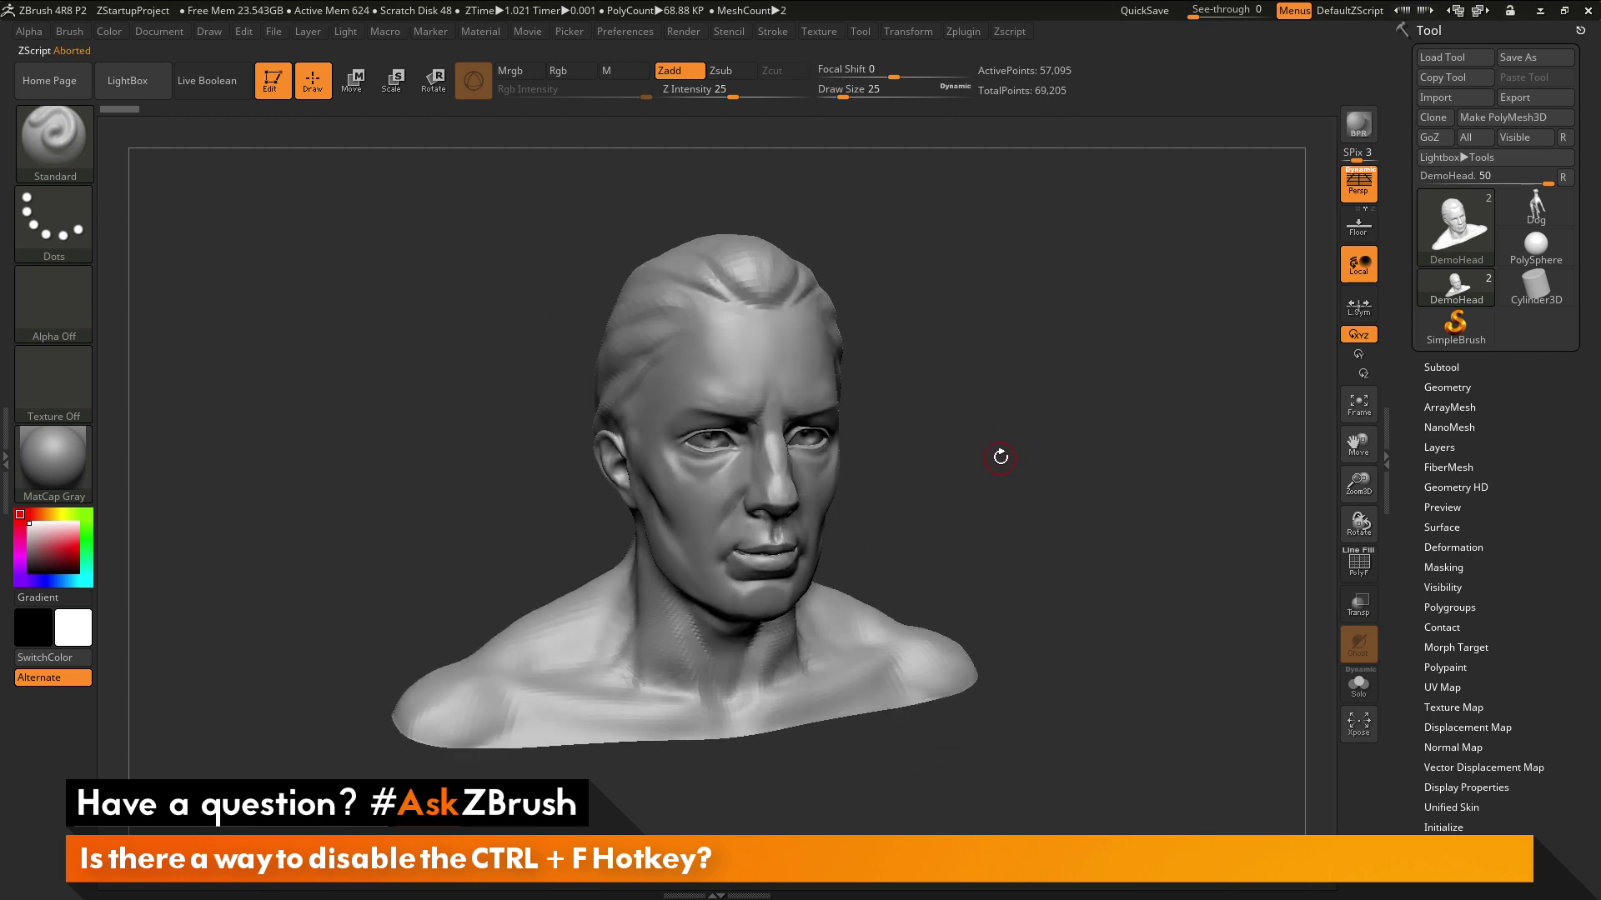
key("ctrl")
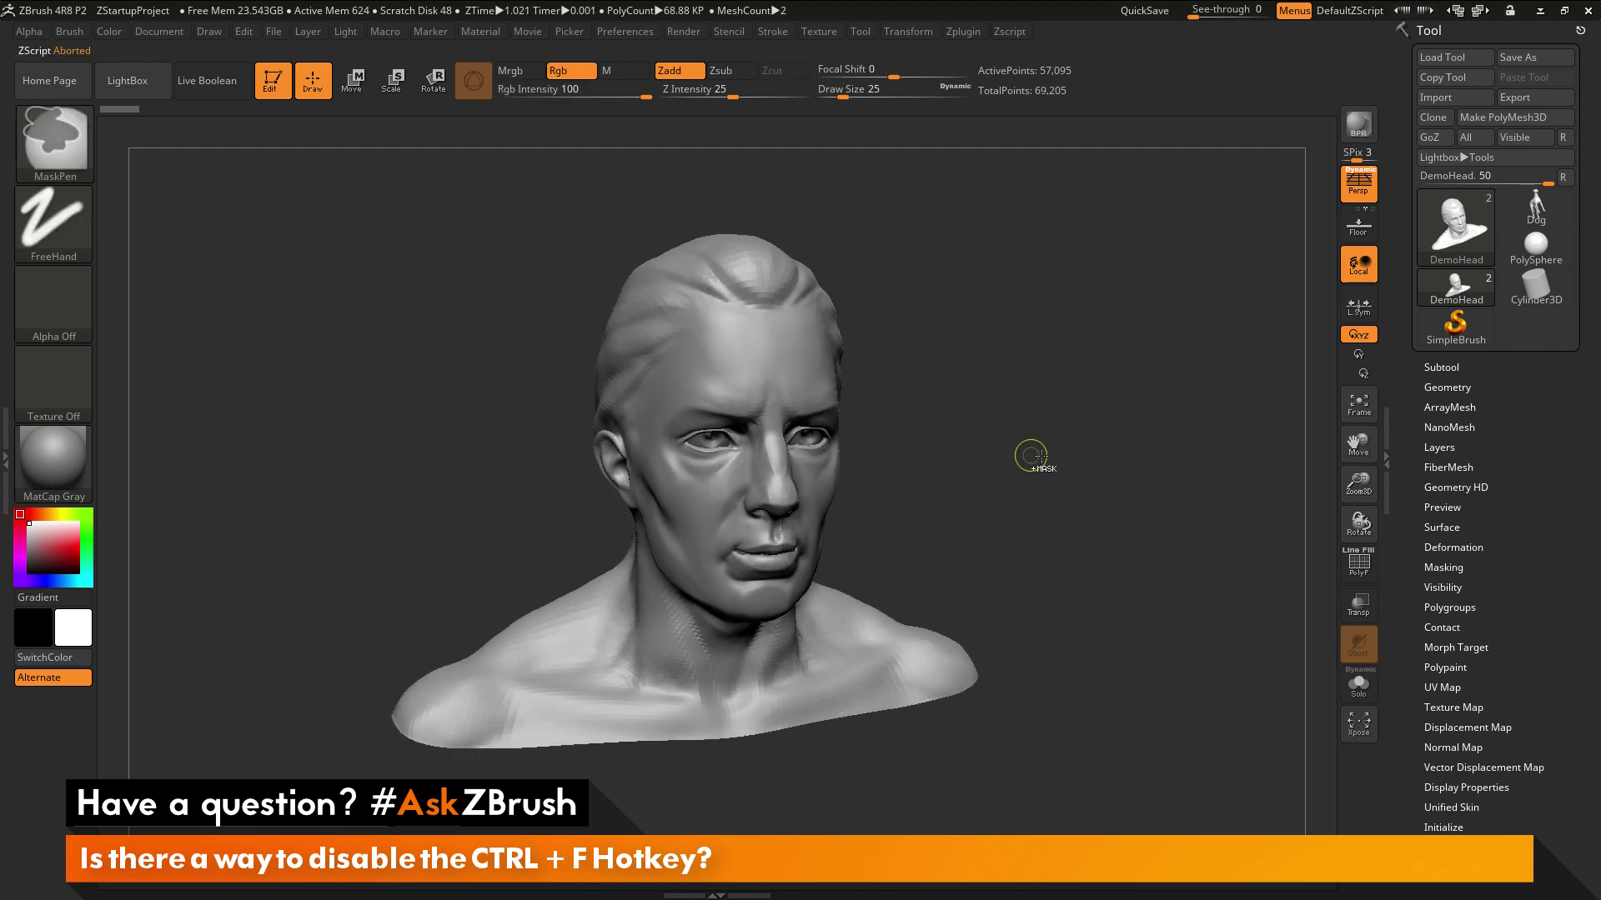
key("ctrl+f")
key("ctrl+f")
key("ctrl+f")
key("ctrl+f")
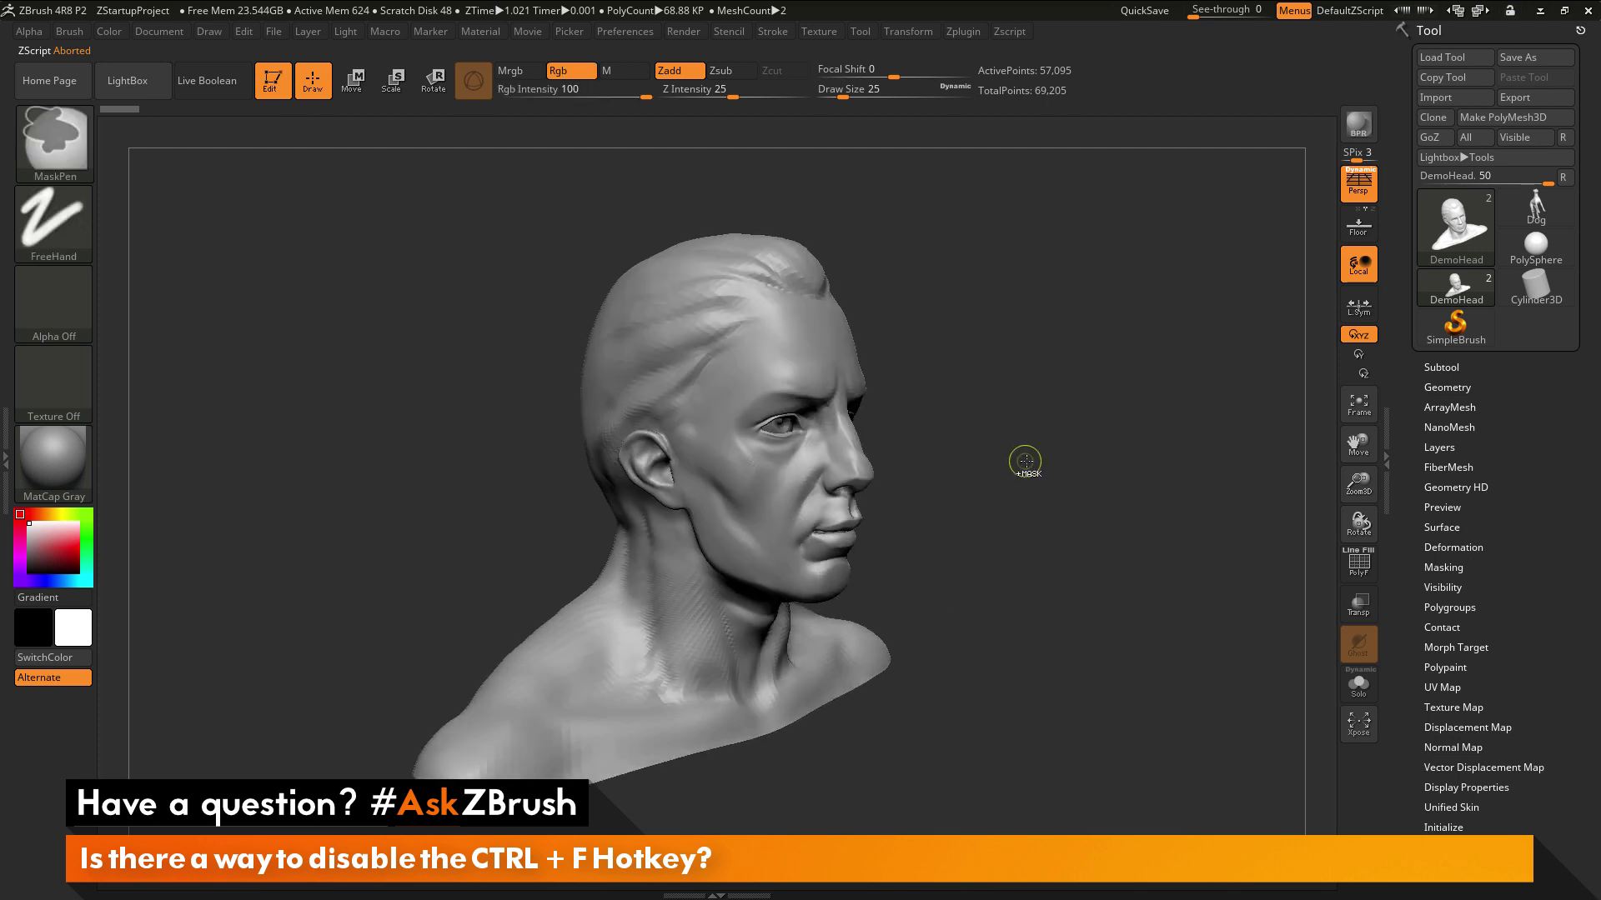
key("ctrl+f")
key("ctrl+f")
key("ctrl+f")
key("ctrl+f")
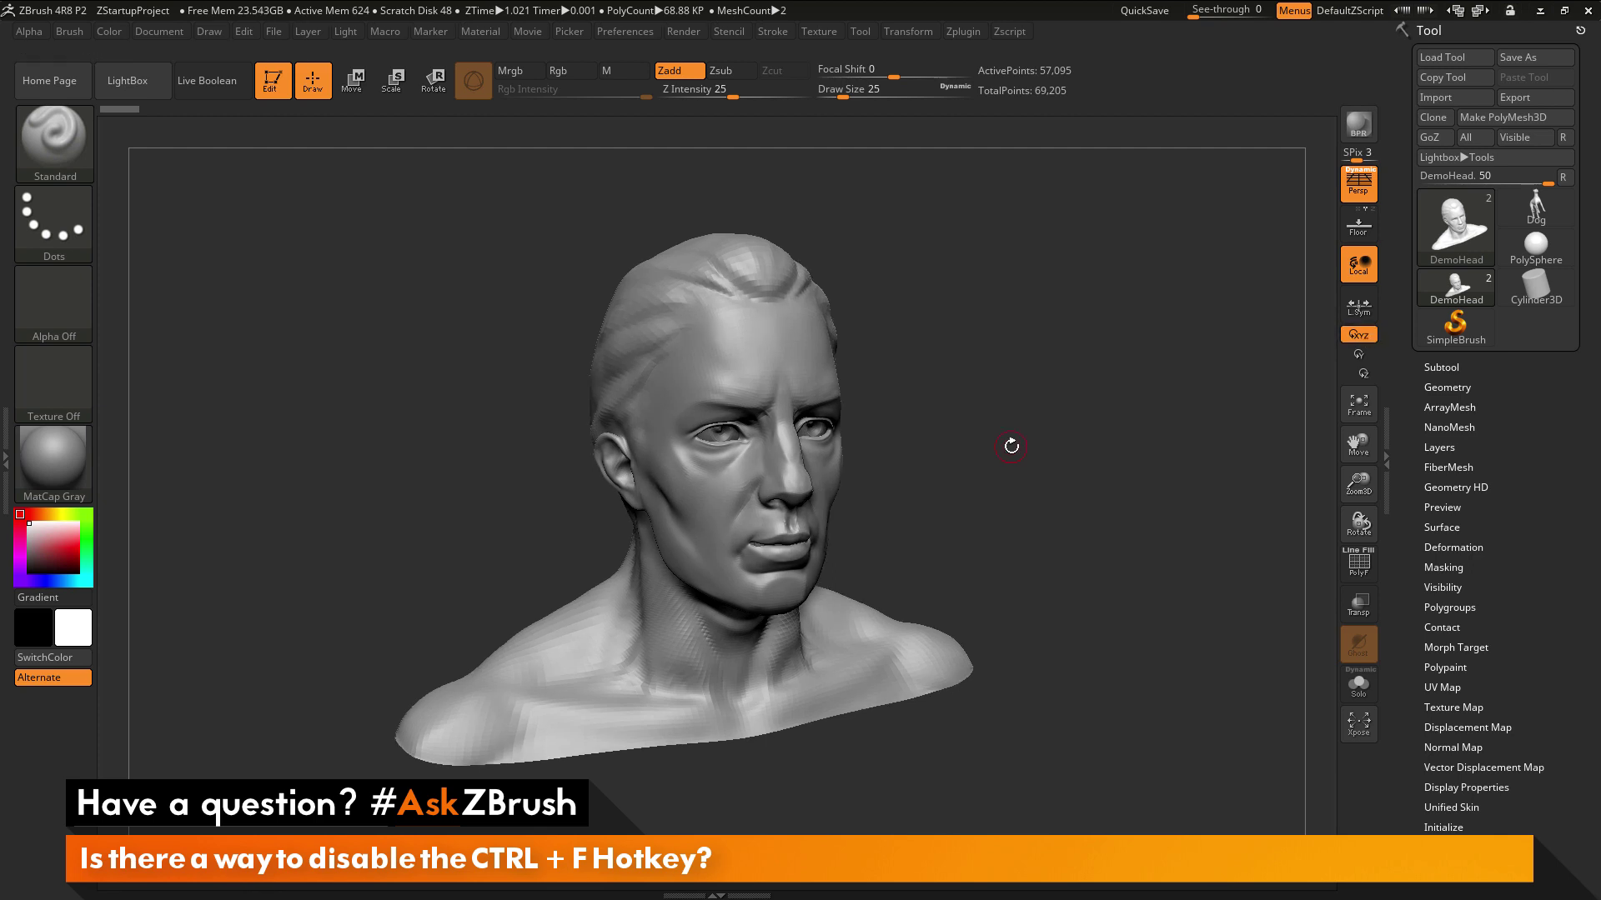
left_click_drag(1010, 448, 1015, 460)
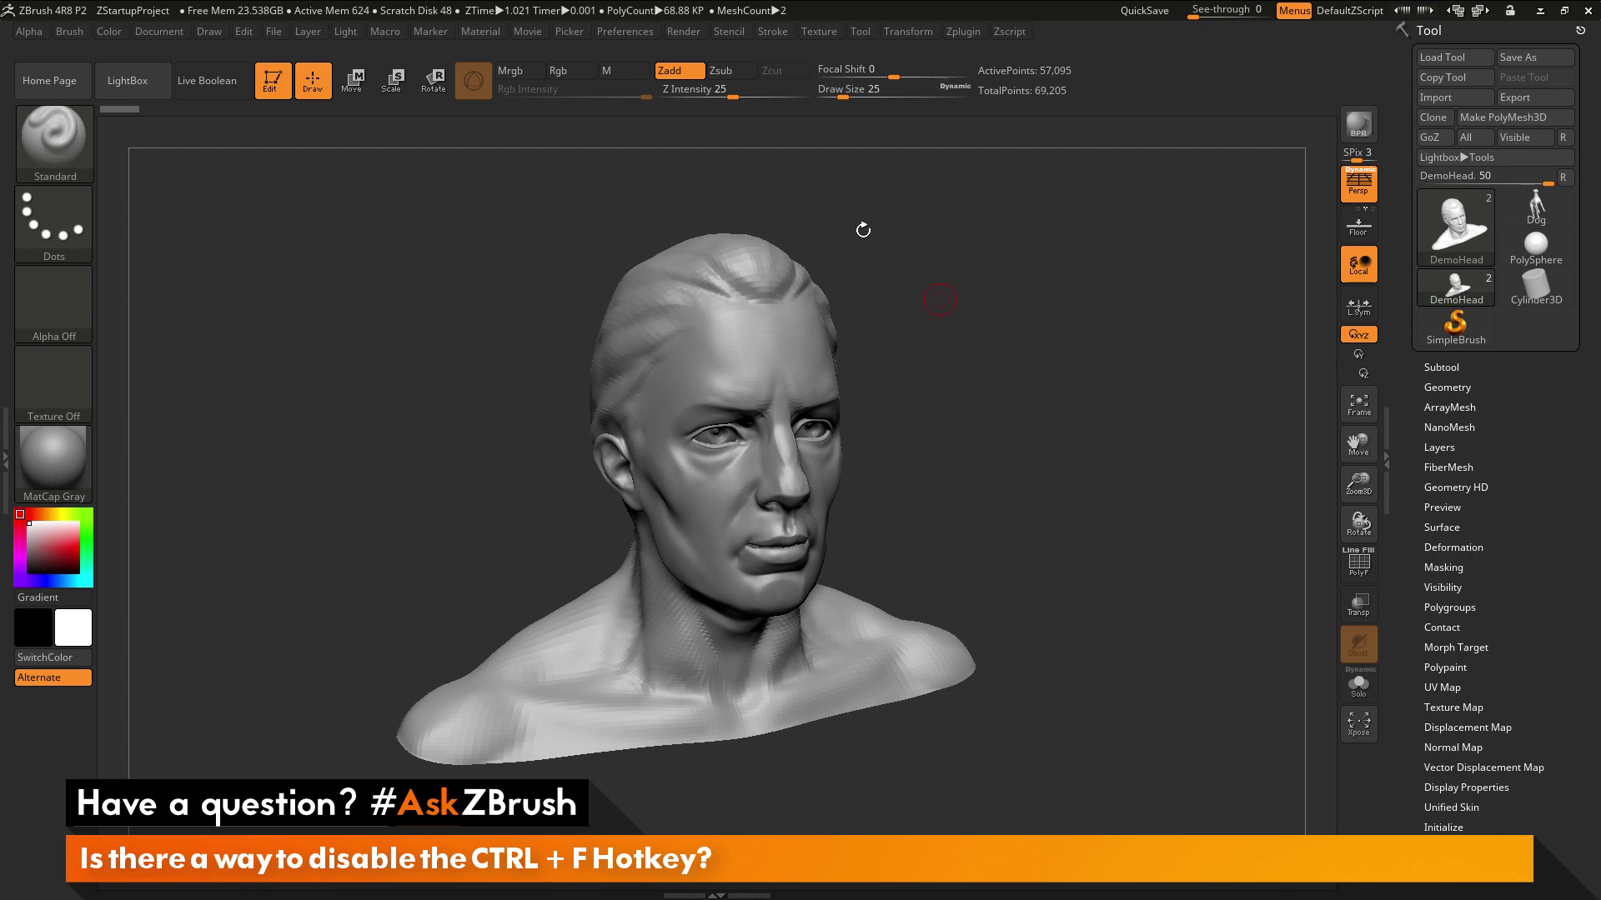
Step: Store the current hotkey assignments in the hotkey preferences
left_click(634, 31)
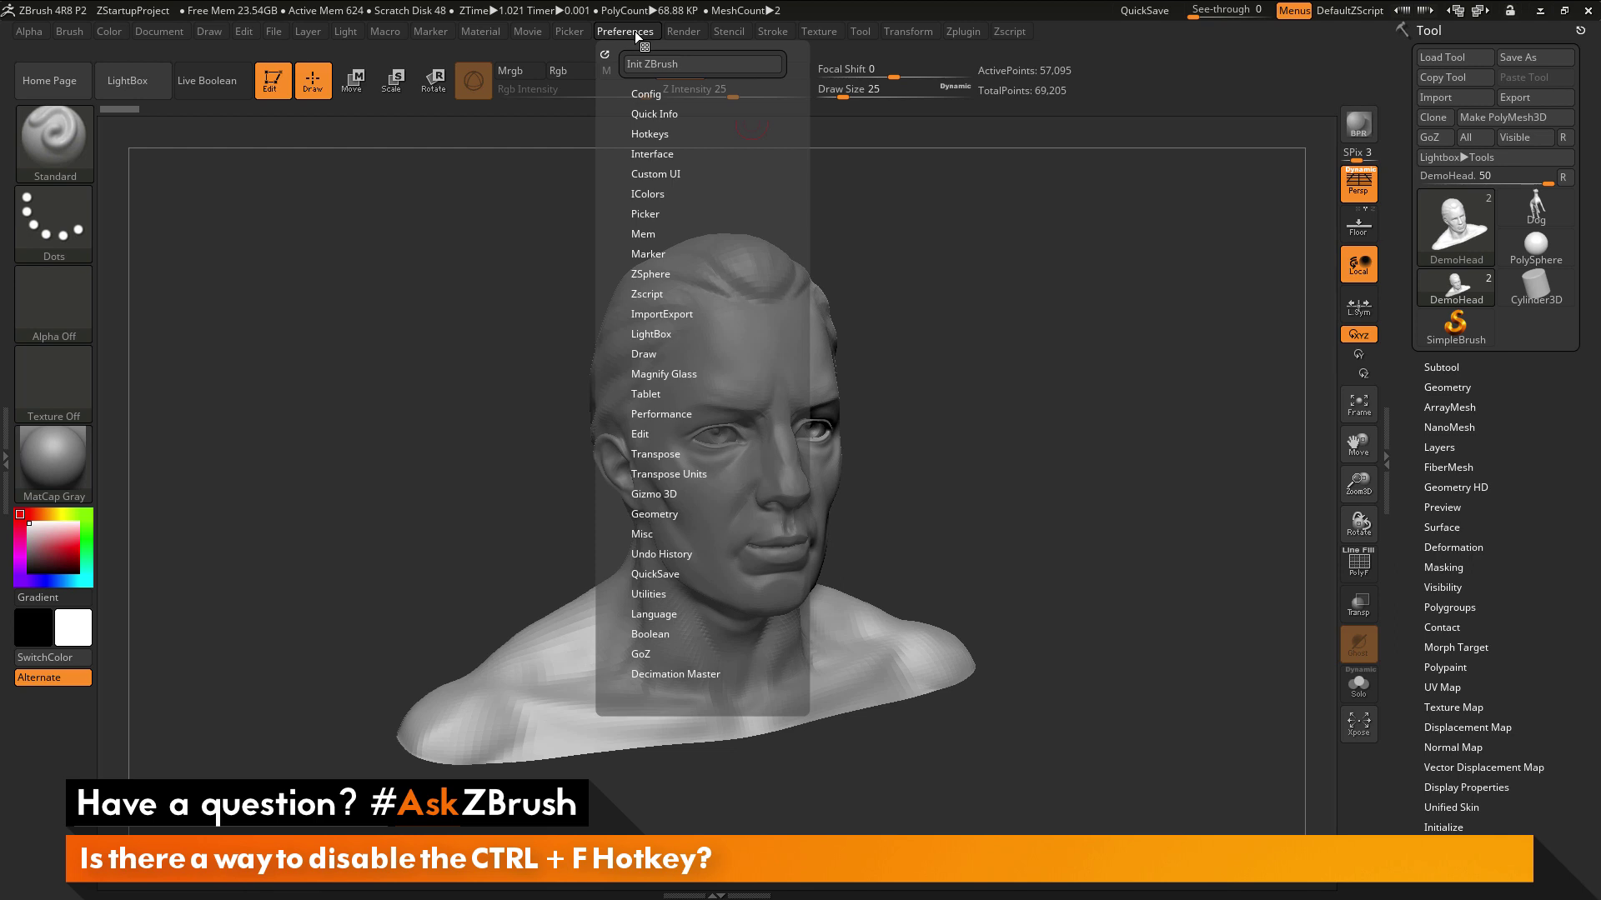
left_click(659, 133)
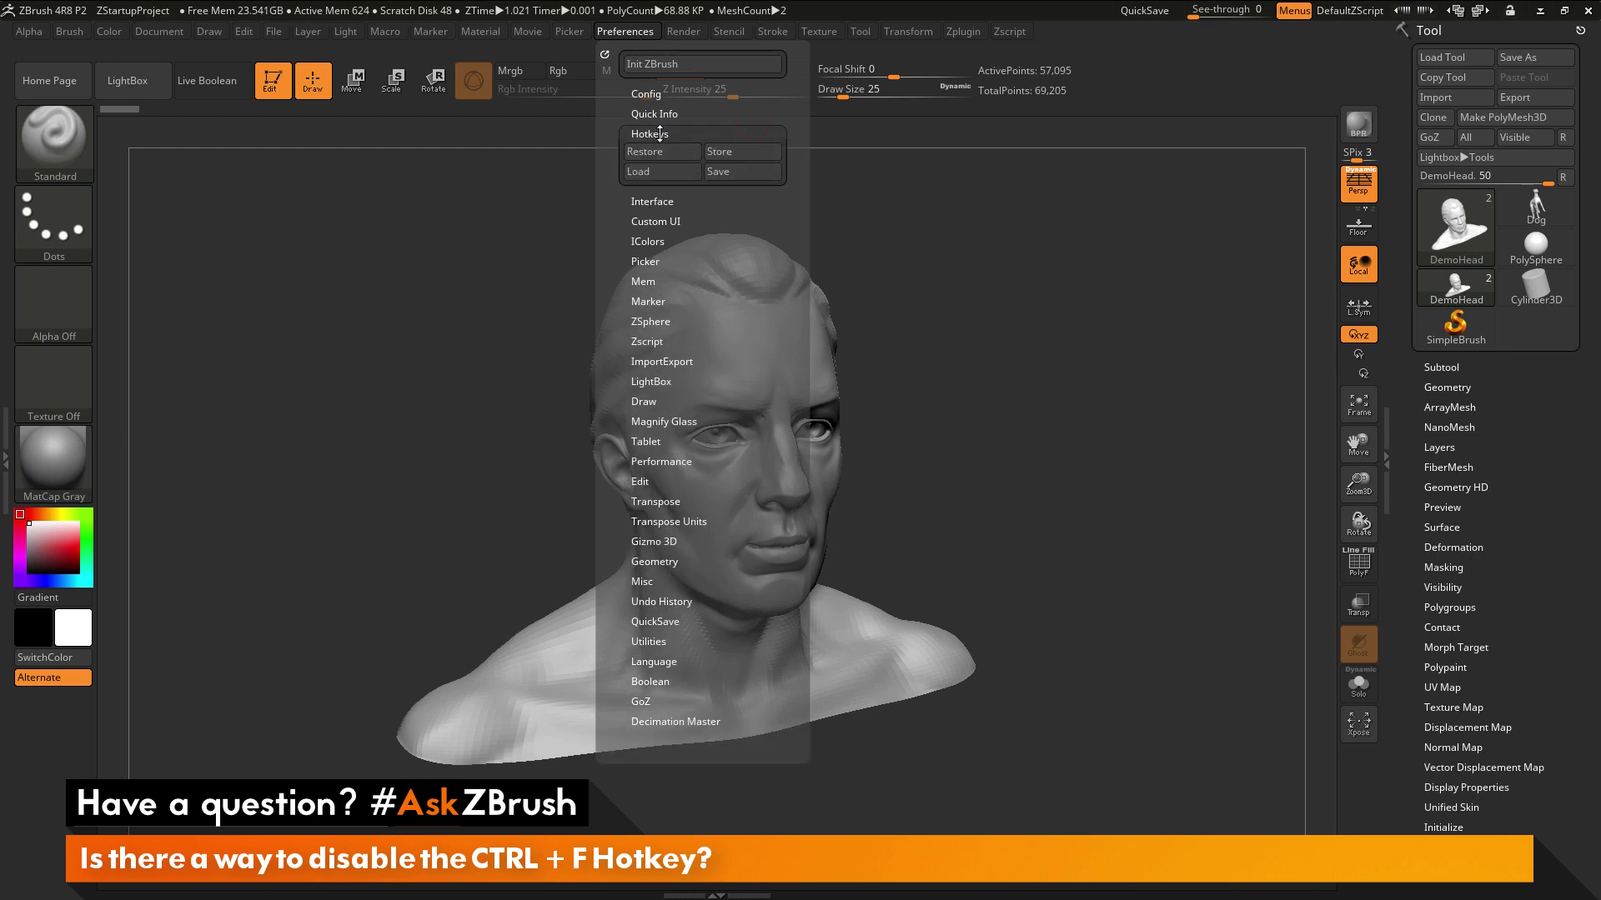
left_click(728, 153)
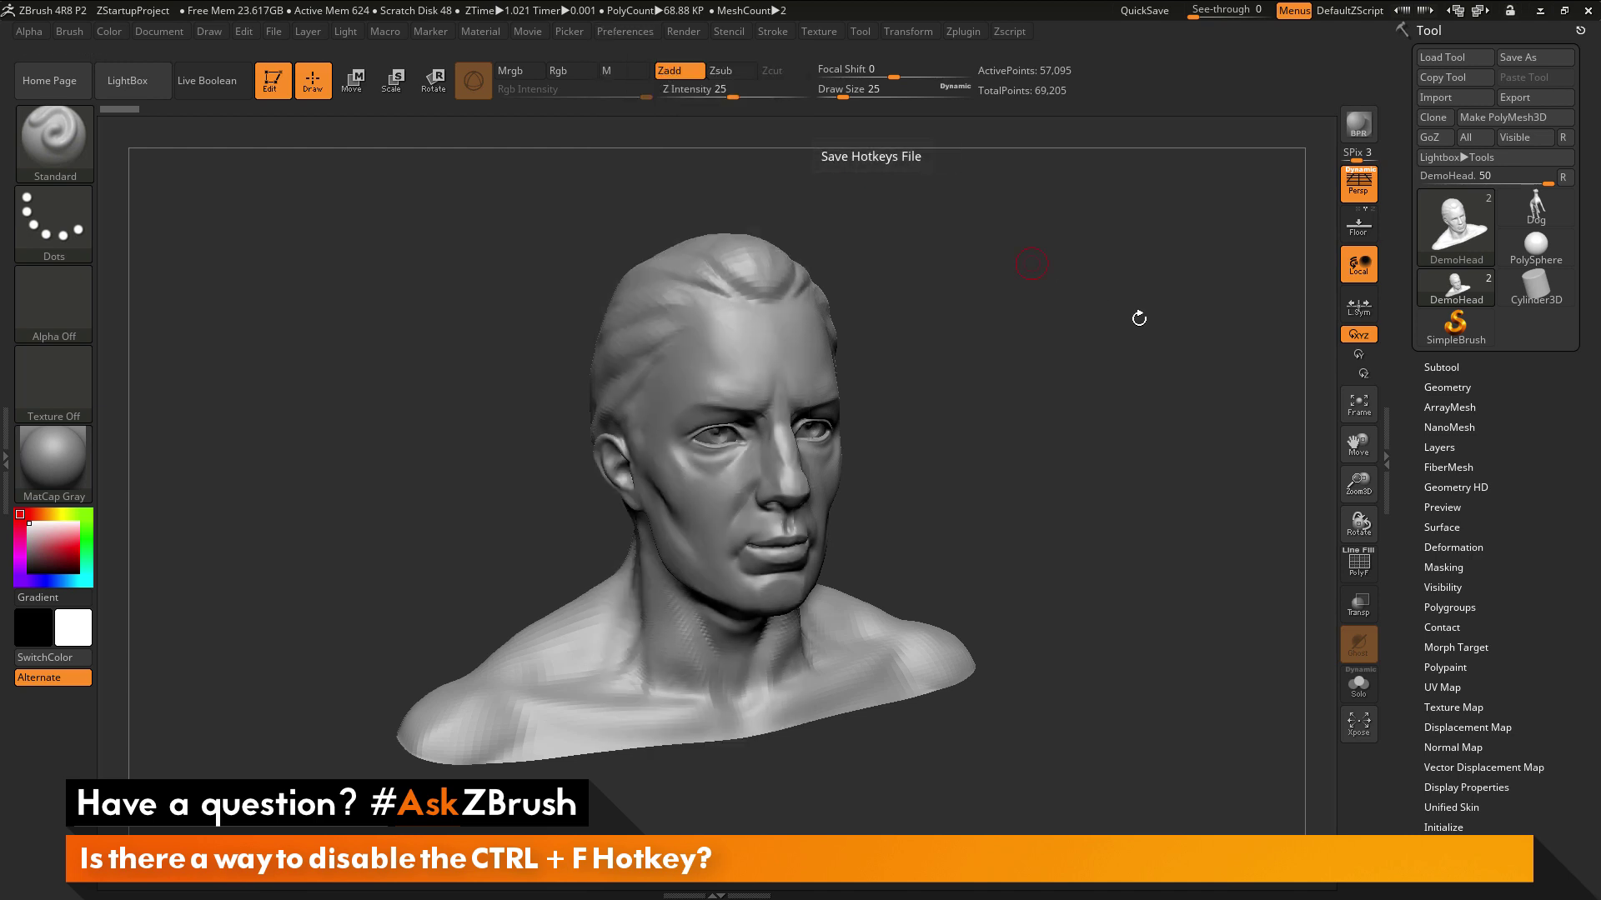